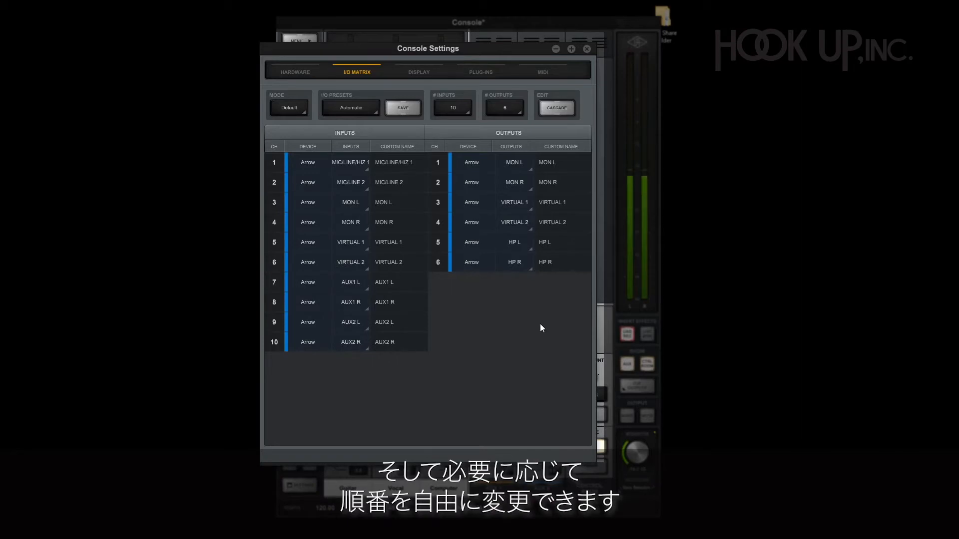
Step: Load the saved I/O preset 20170830_Arrow_GK1 into the Console I/O matrix
click(370, 118)
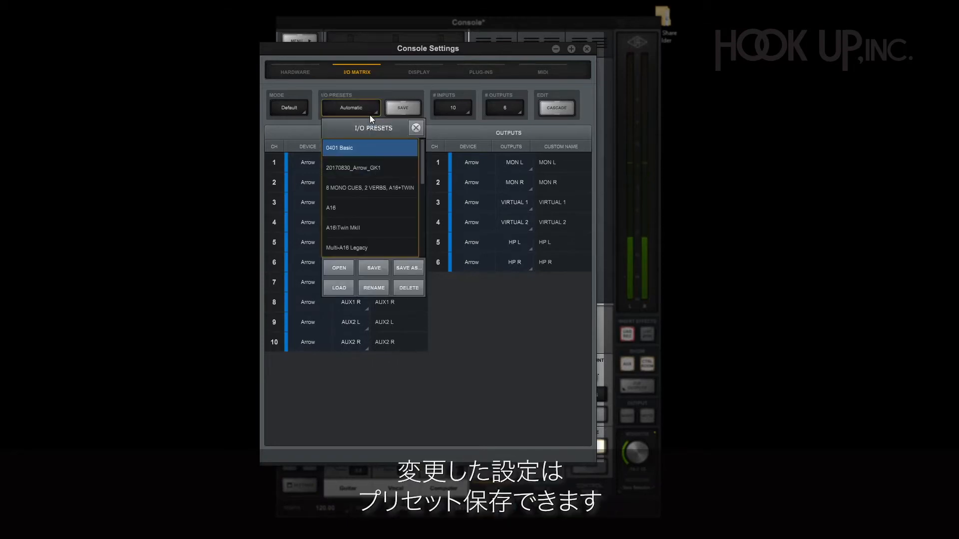
double_click(396, 169)
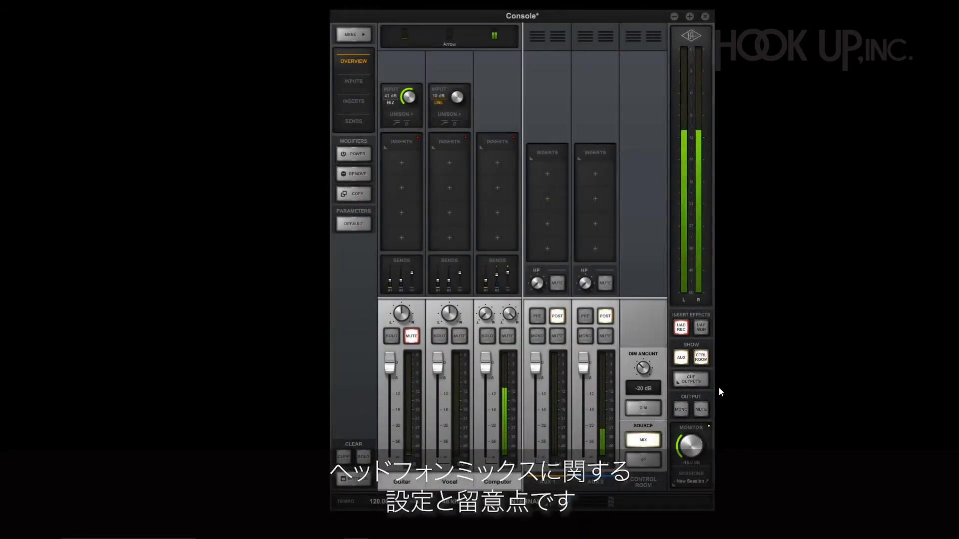
Step: Open the cue output settings and raise the Guitar channel's HP send to about -7.2 for a separate headphone mix
click(692, 381)
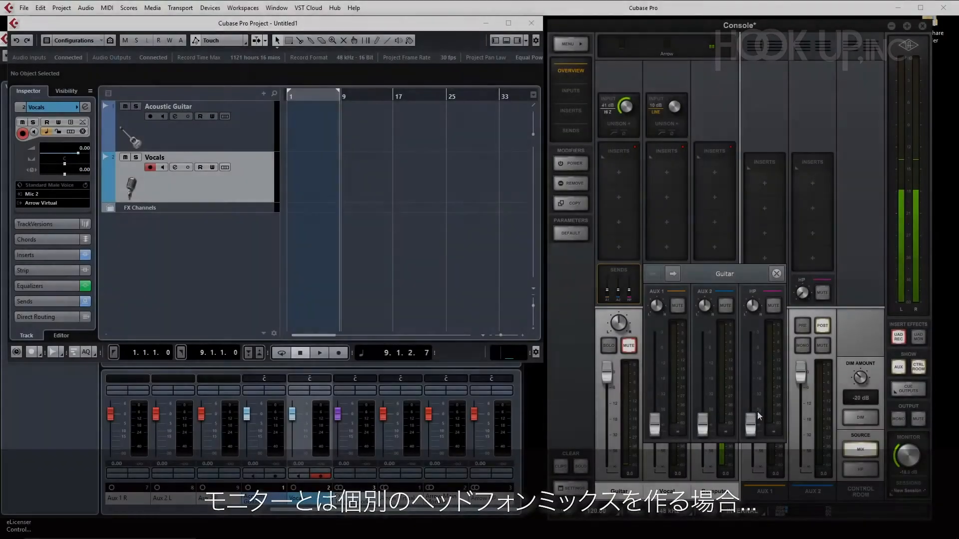
drag(758, 415, 756, 346)
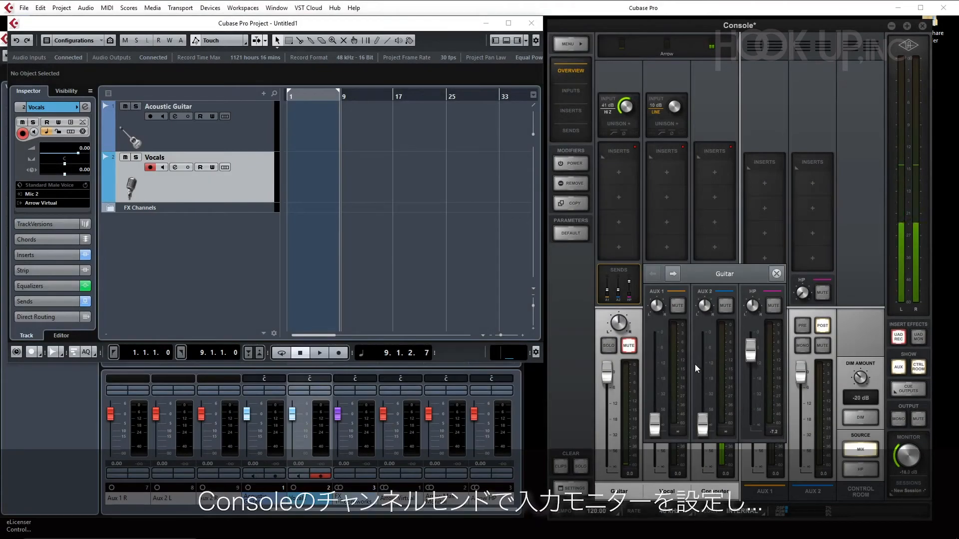
Step: In the Cubase MixConsole, assign Arrow HP to the second send of the channel after Vocals, and raise Guitar's HP send in Console
click(464, 360)
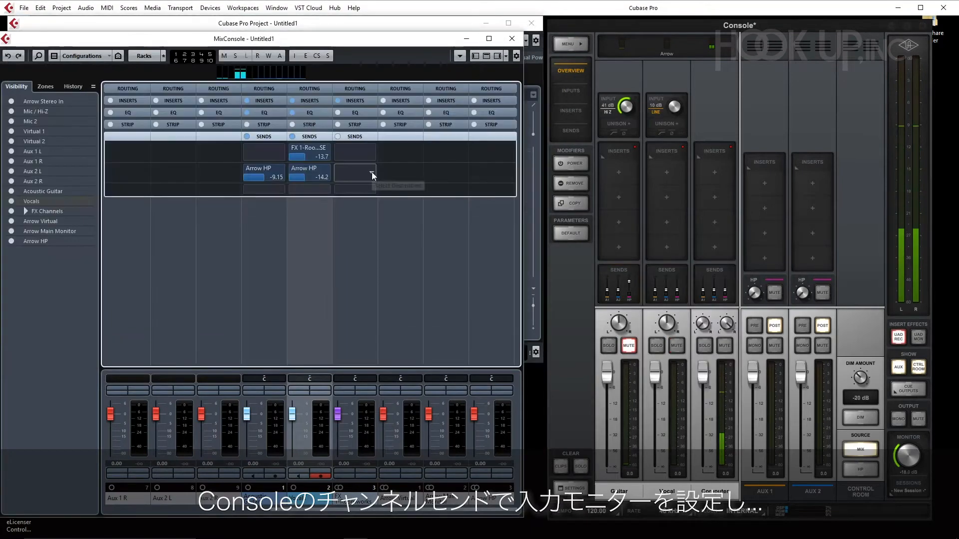
click(372, 172)
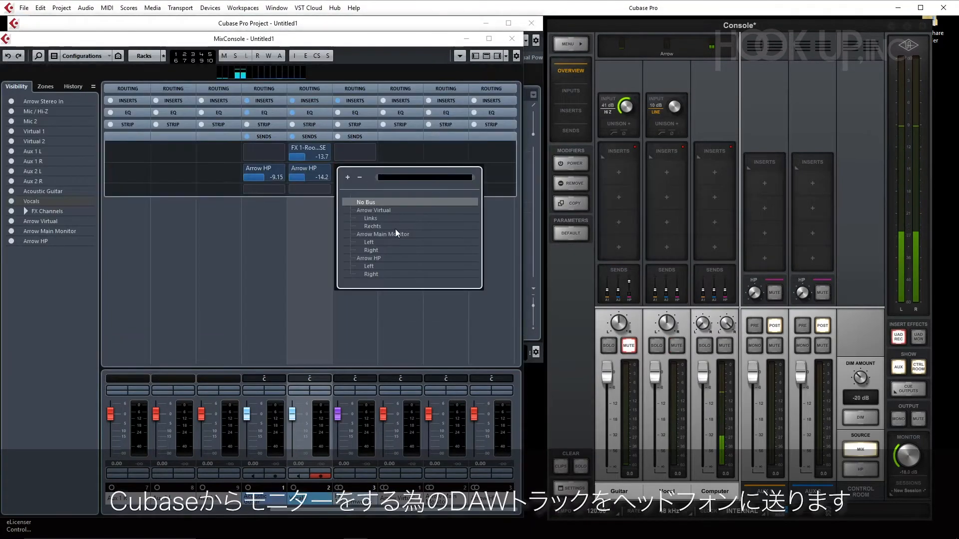
click(390, 259)
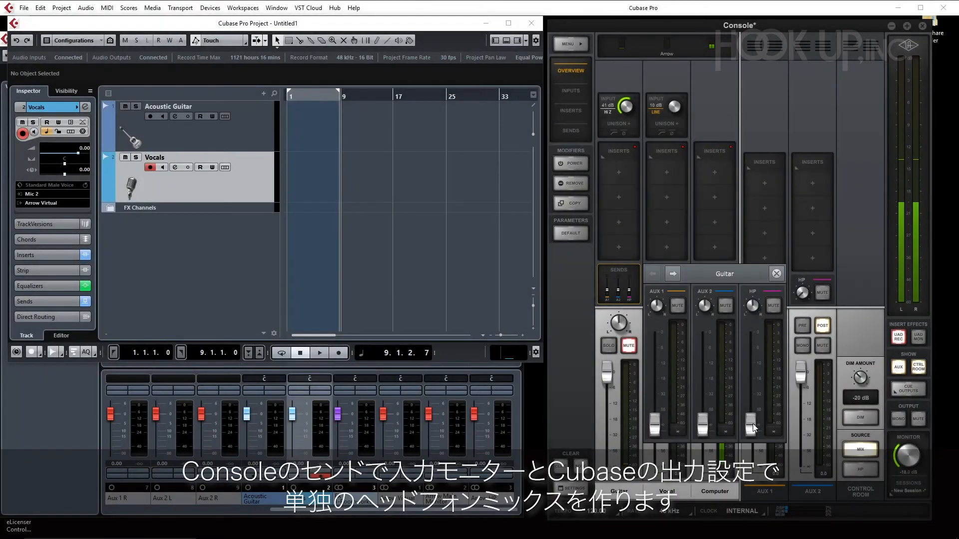
drag(753, 427, 753, 350)
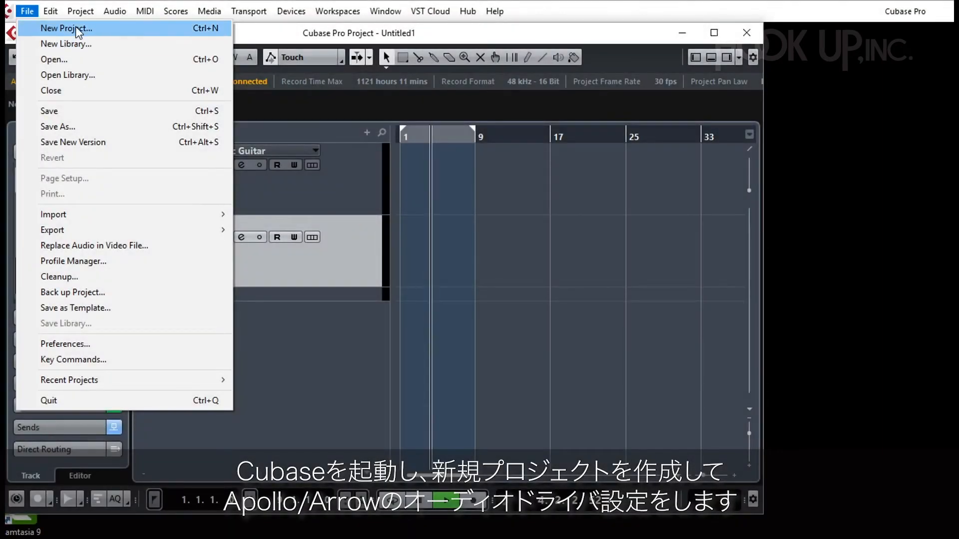
Step: Create a new Cubase project from the Acoustic Guitar + Vocal recording template
click(76, 28)
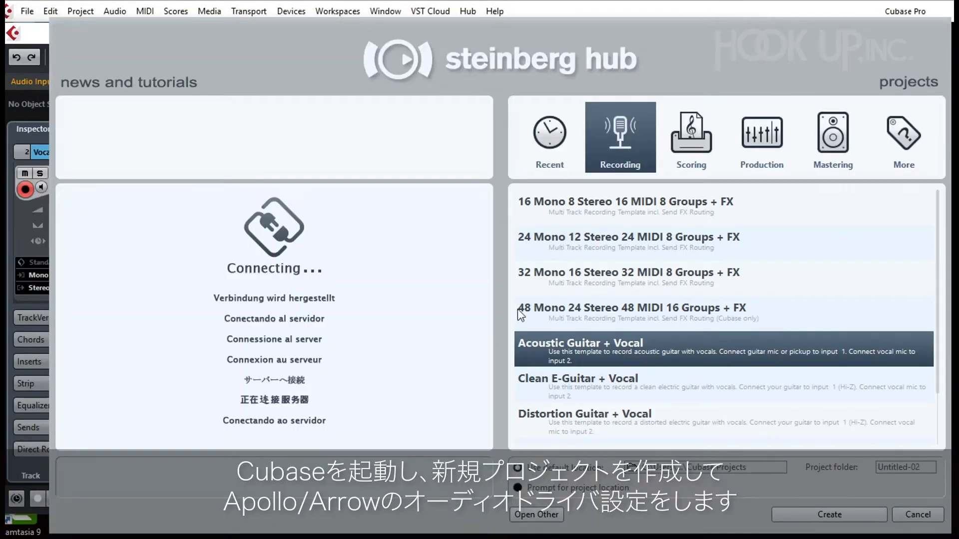
click(849, 519)
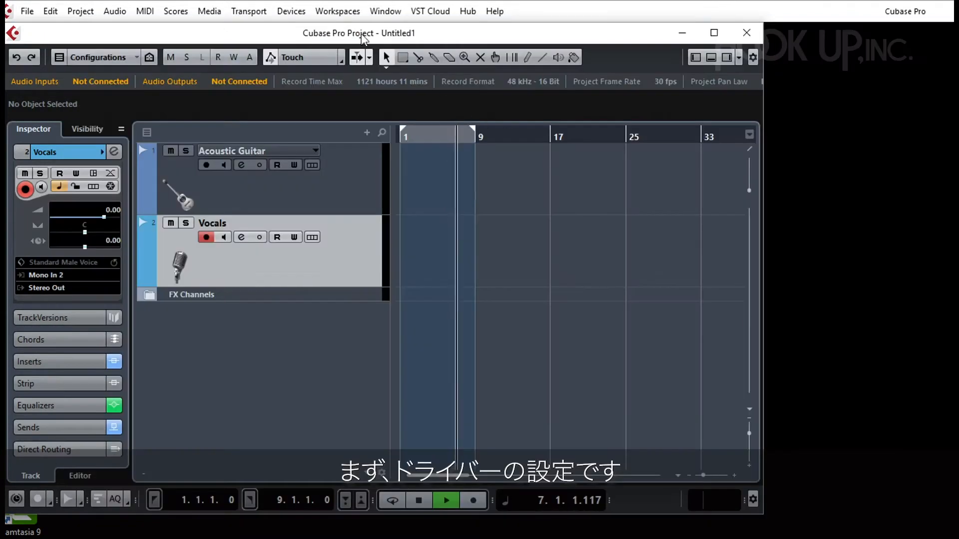
Step: In Device Setup, switch the VST Audio System's ASIO driver to Universal Audio Thunderbolt and show that driver's own page
click(291, 11)
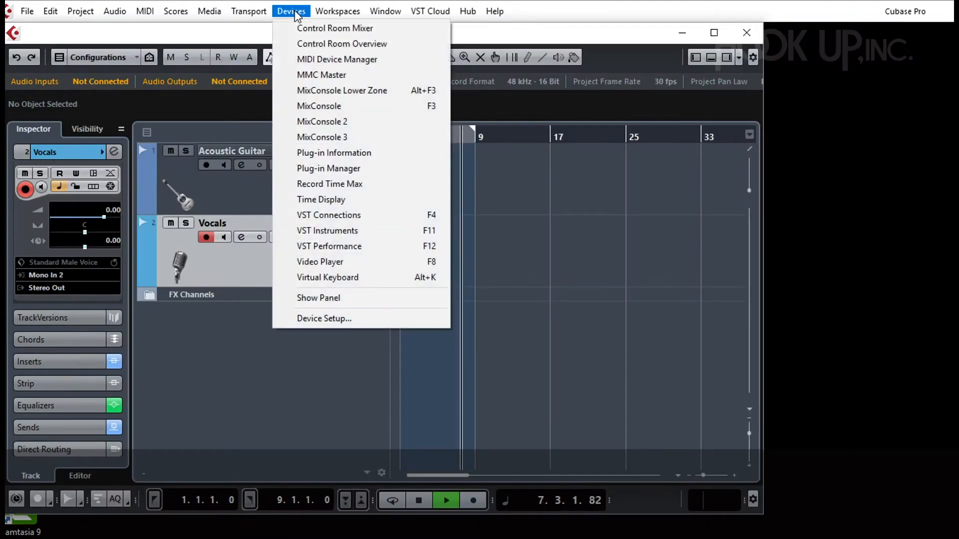
click(380, 319)
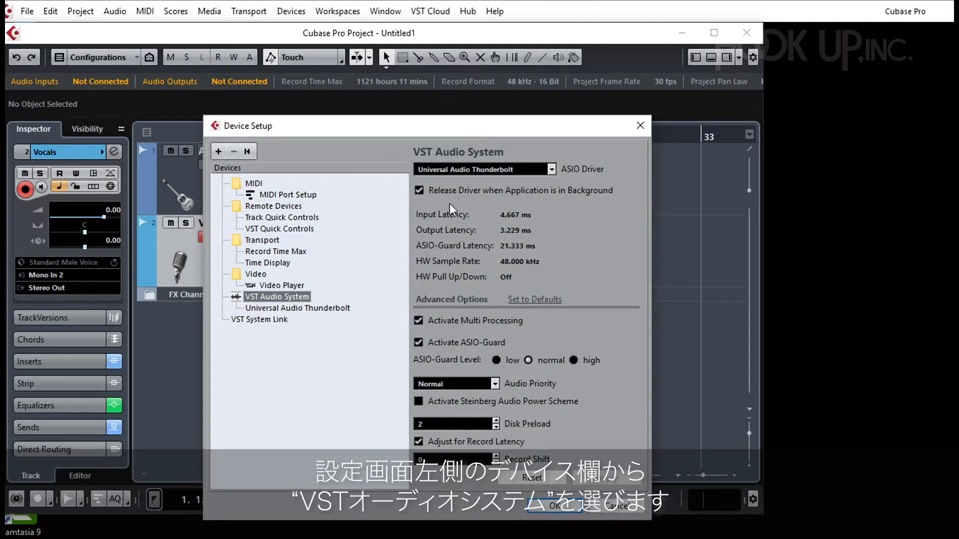
click(552, 169)
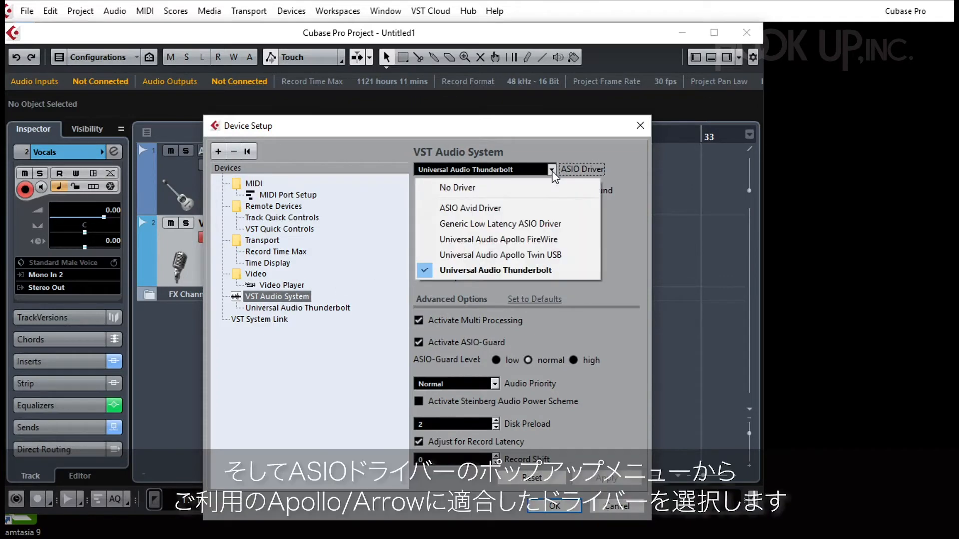
click(585, 276)
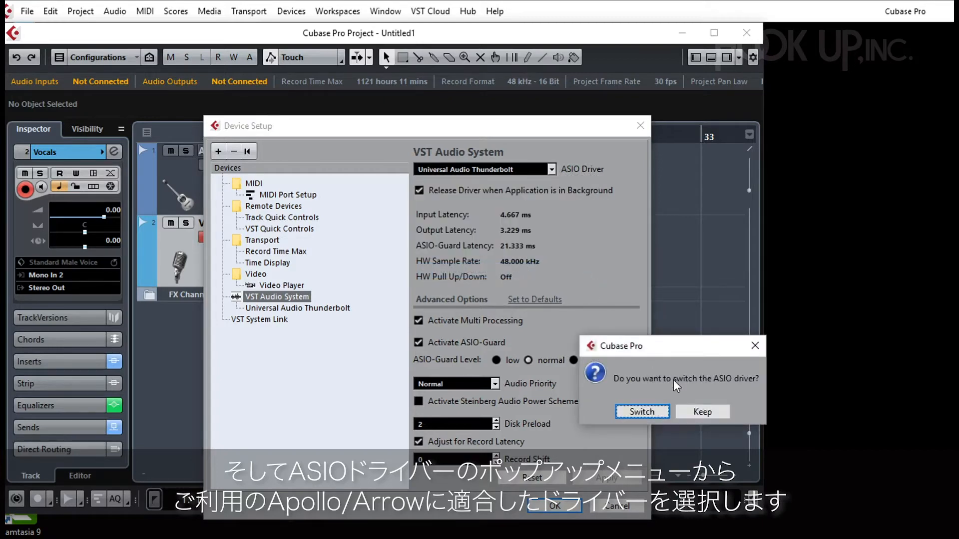
click(657, 413)
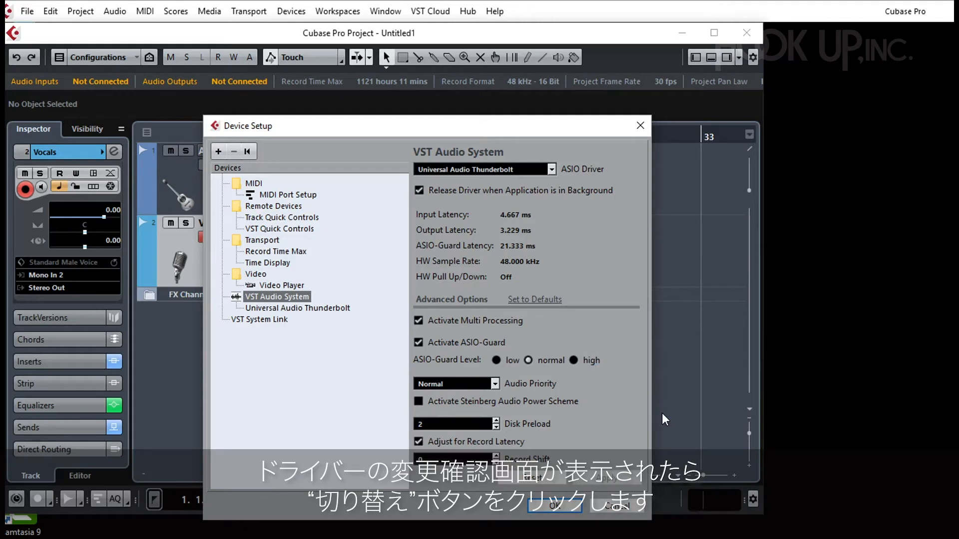
click(326, 308)
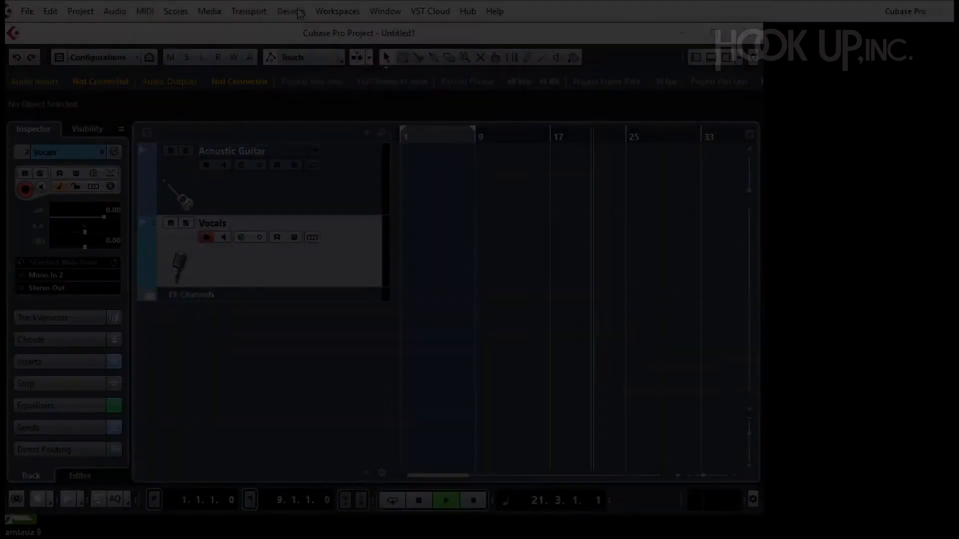
Step: In VST Connections, apply the 1 x Stereo + 8 x Mono preset to the inputs and replace it with the Arrow GK 1 preset
click(292, 11)
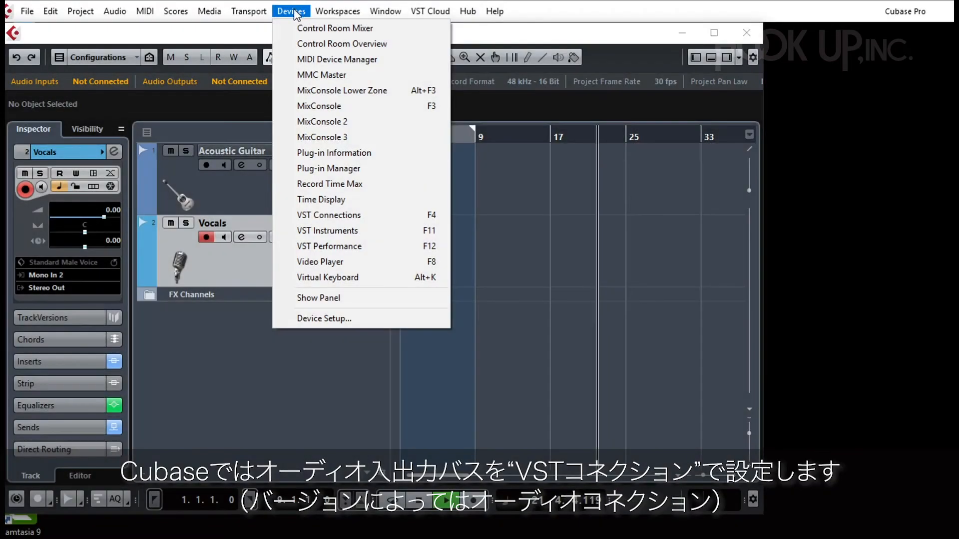
click(393, 220)
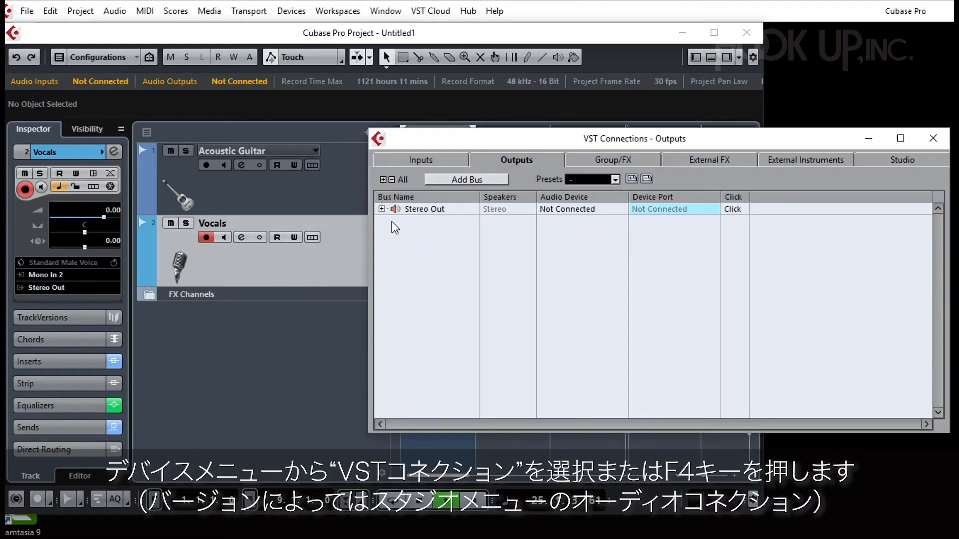
click(410, 160)
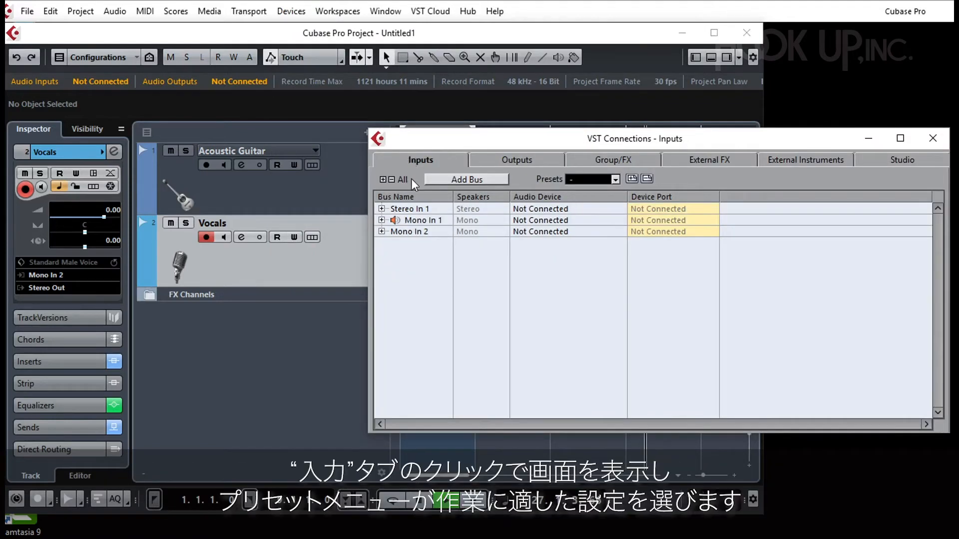
click(615, 179)
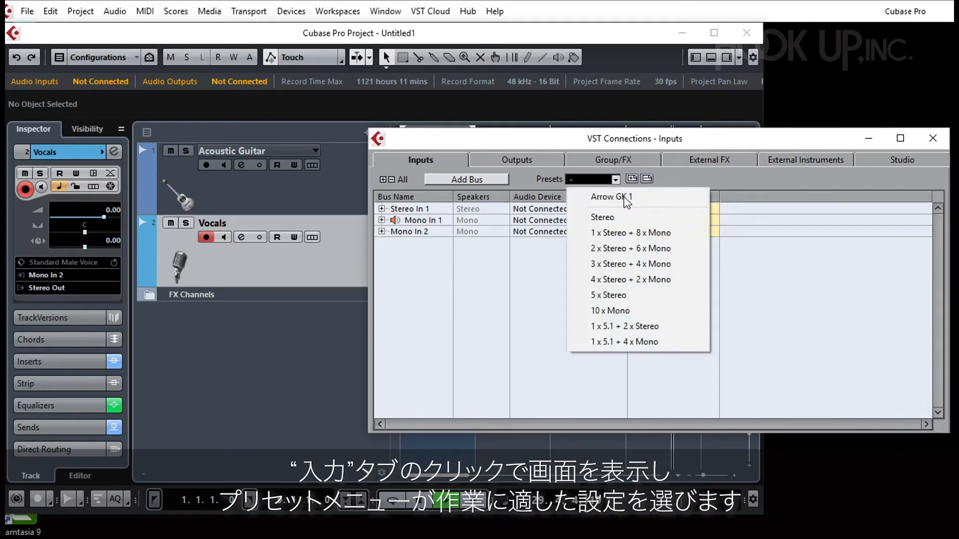
click(638, 233)
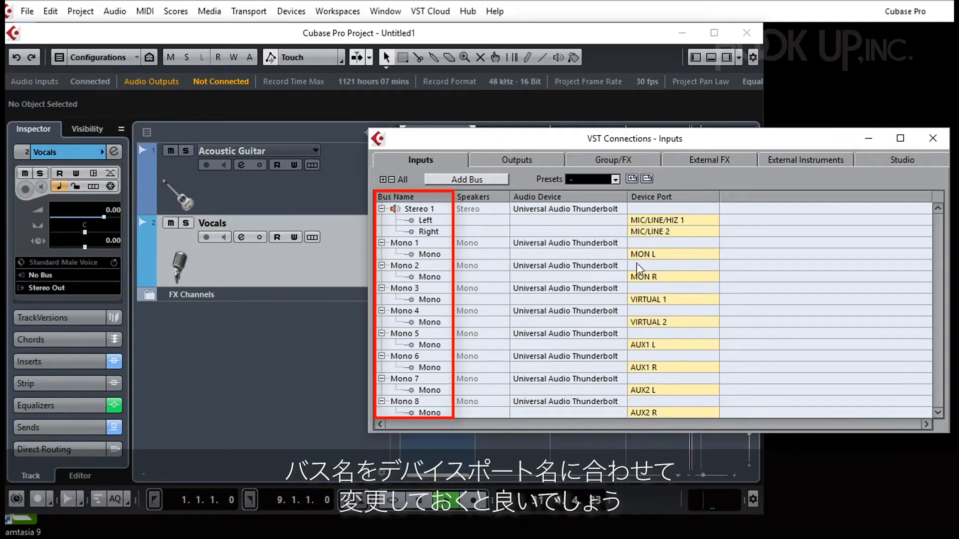
click(618, 178)
click(599, 195)
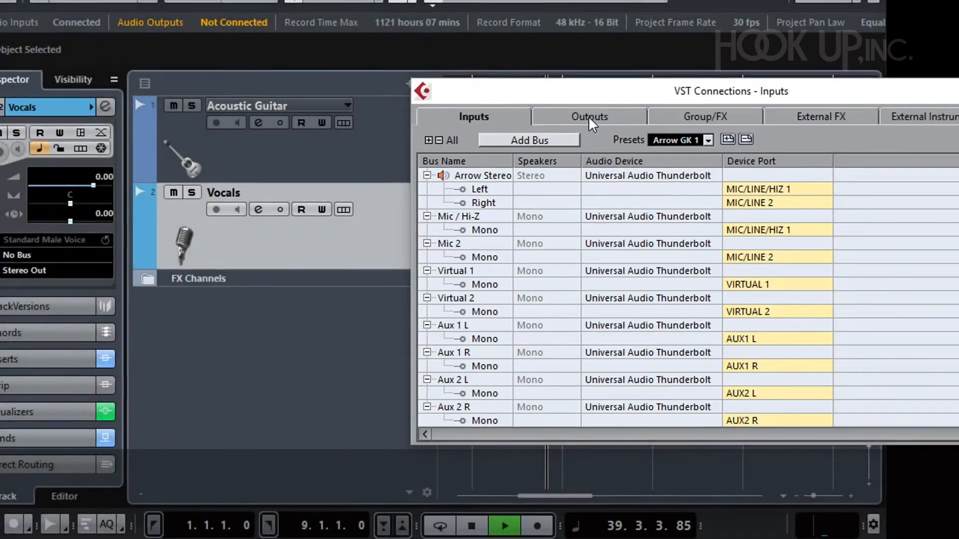
Step: Apply the 1 x Stereo + 4 x Mono preset to the outputs and replace it with the GK Arrow with HP preset
click(589, 116)
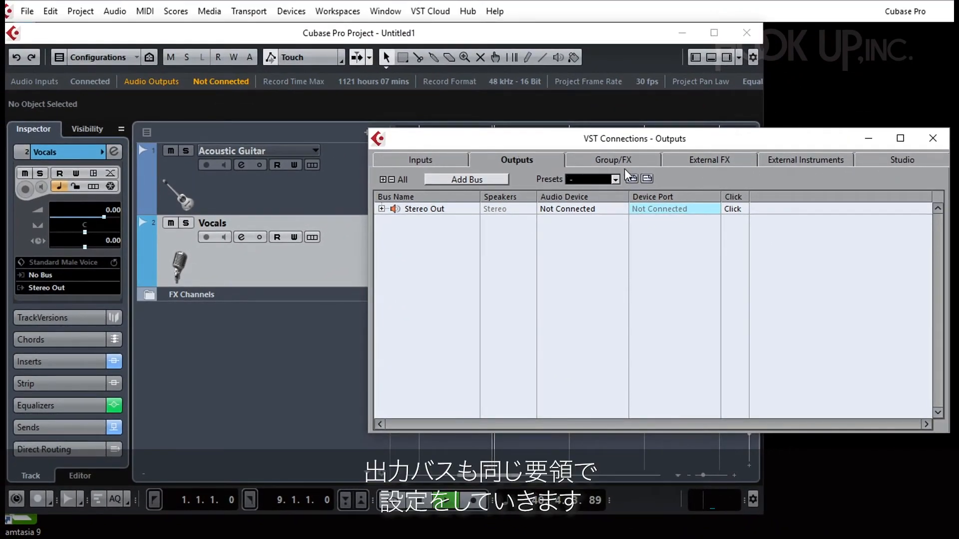
click(616, 179)
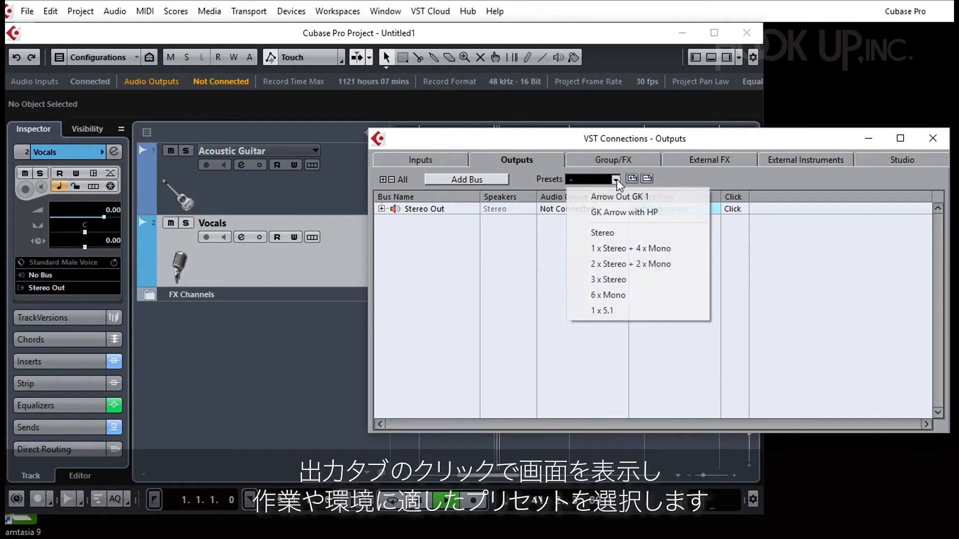
click(640, 248)
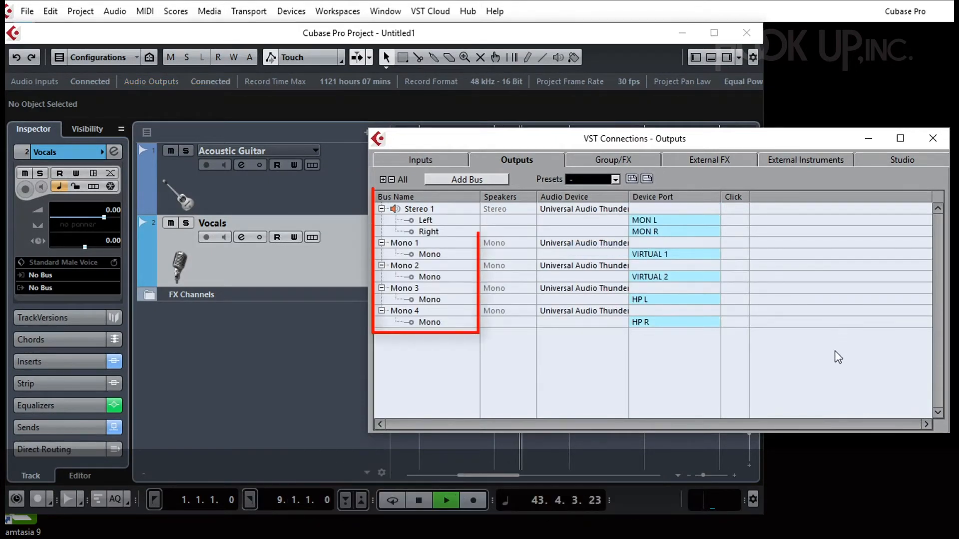
click(613, 178)
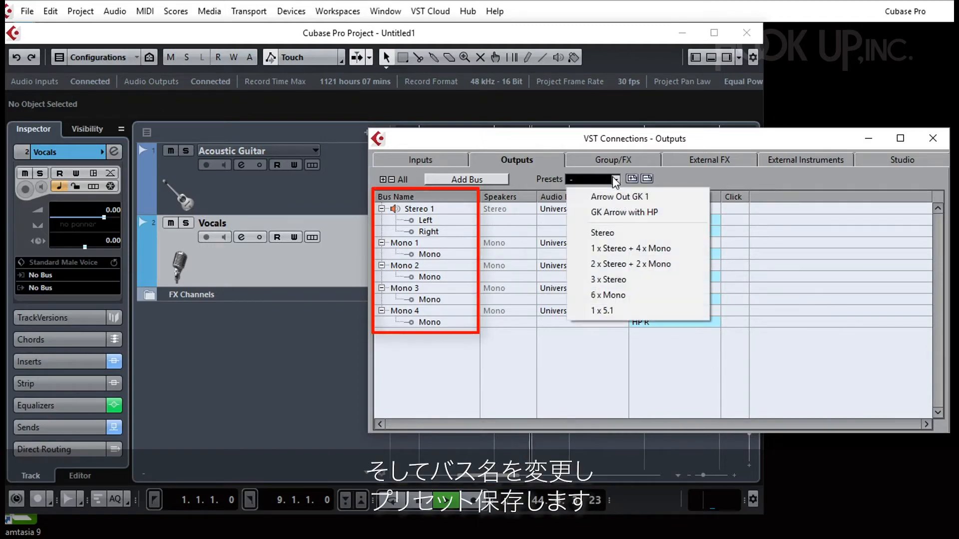
click(635, 215)
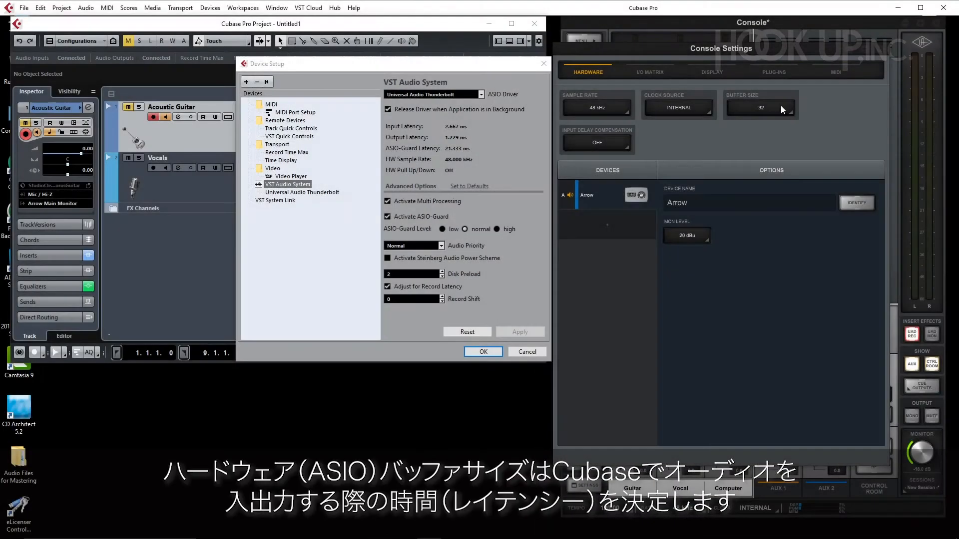
Step: In the Console hardware settings, change the buffer size to 64 and raise it to 128
click(781, 108)
click(784, 147)
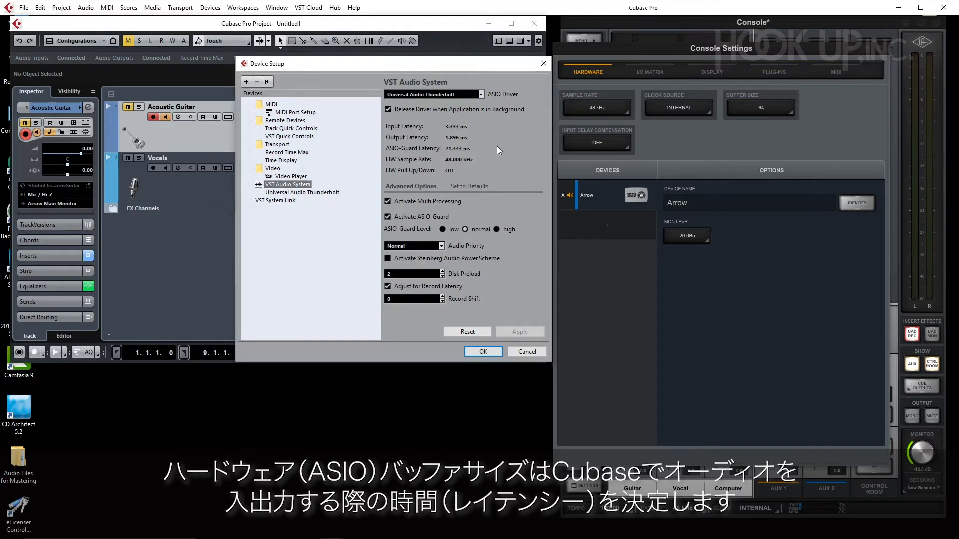
click(766, 111)
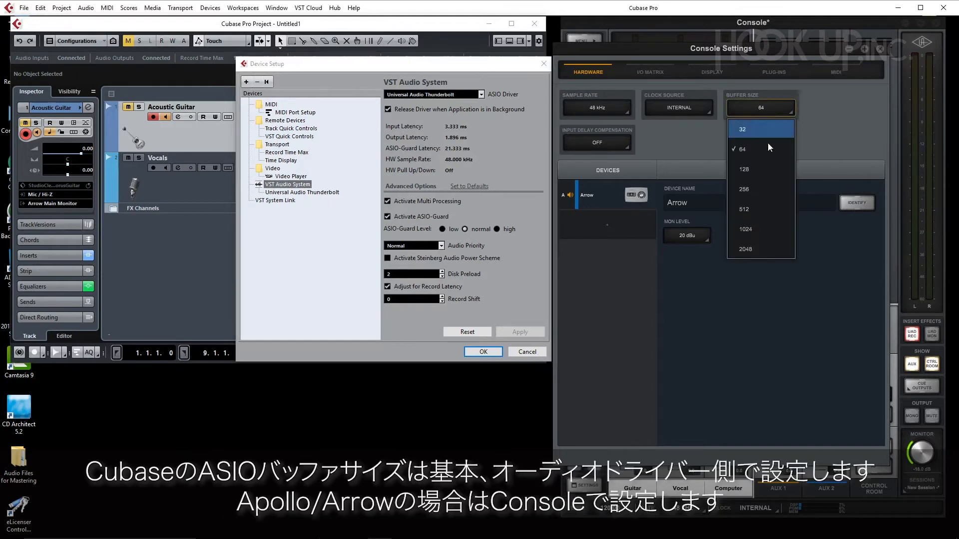
click(774, 169)
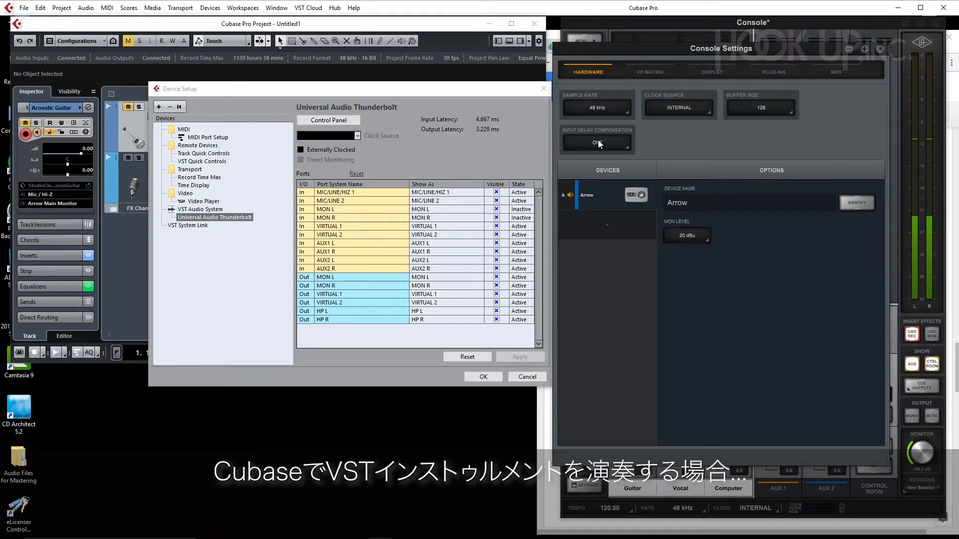
Step: Examine the available hardware buffer sizes and keep 128 selected
click(784, 113)
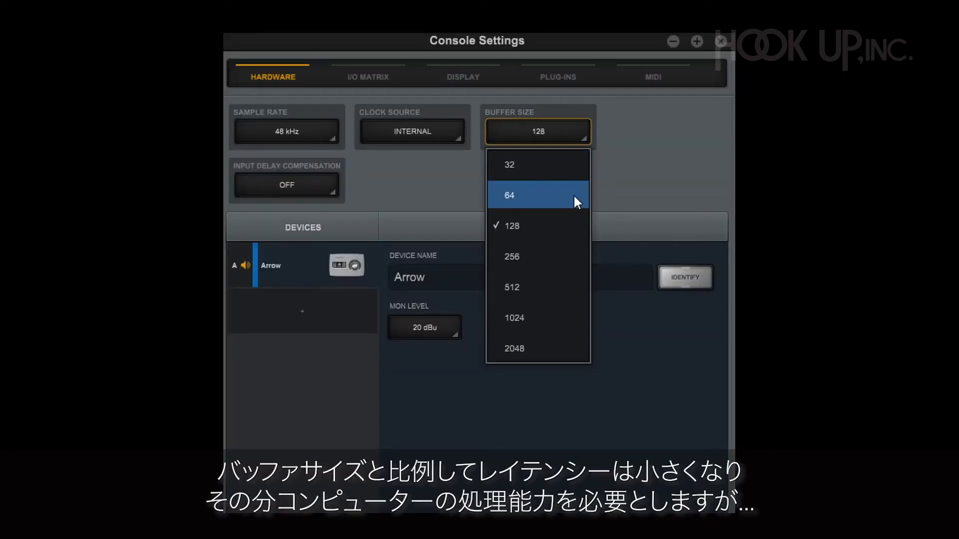
click(624, 173)
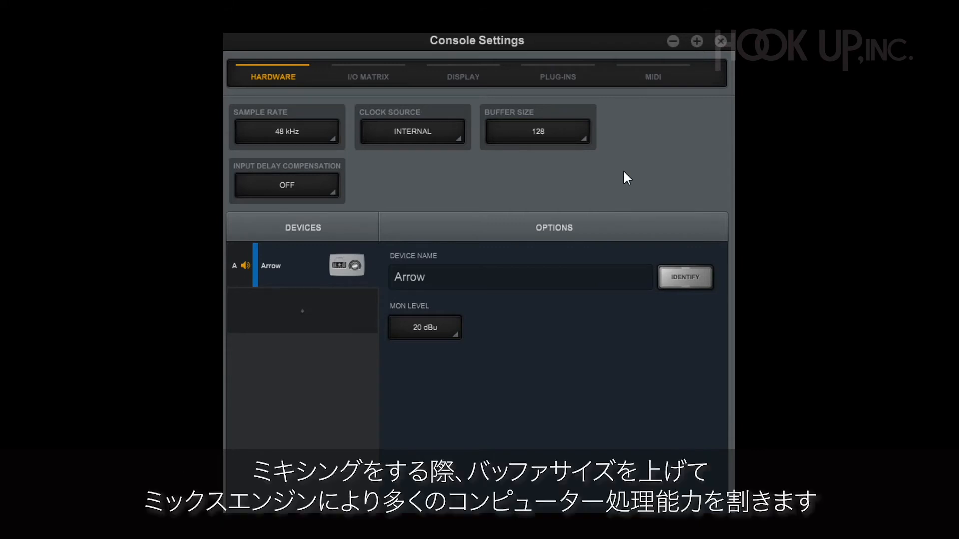
click(576, 137)
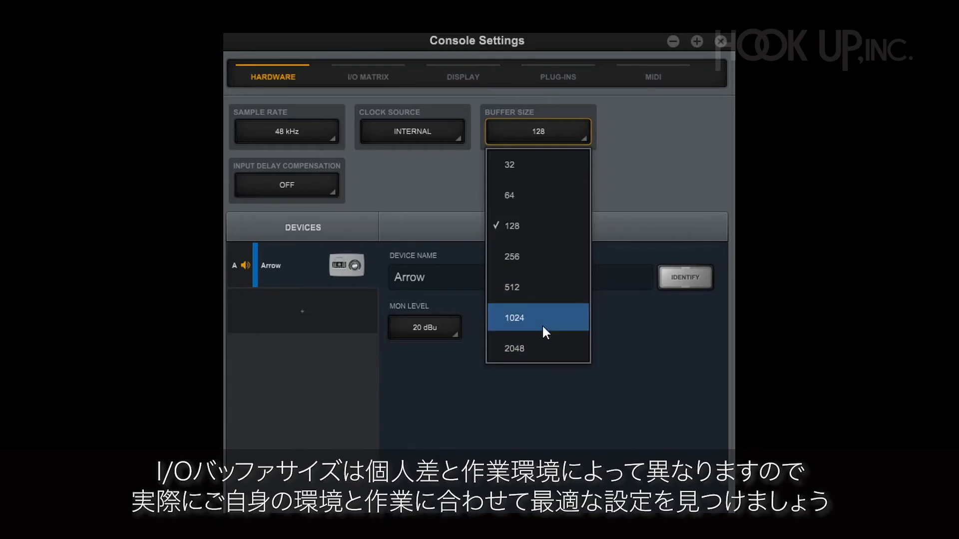
click(531, 226)
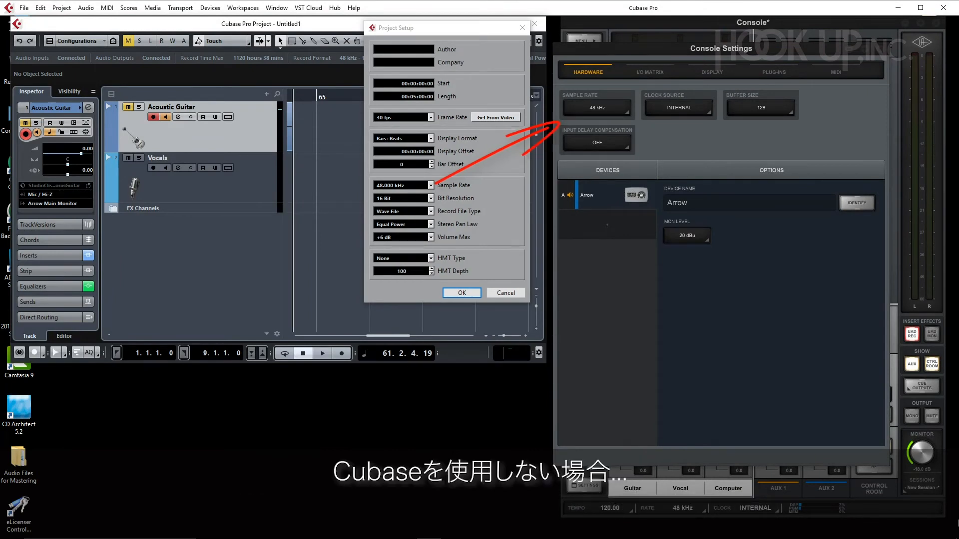
Step: Show the sample rate choices from the Console mixer's rate setting and in its hardware settings
click(689, 510)
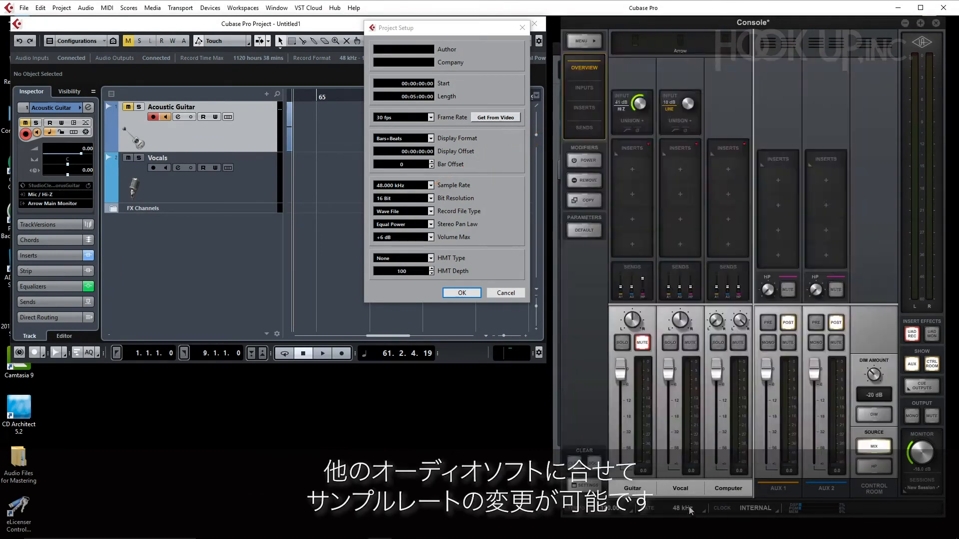
click(688, 507)
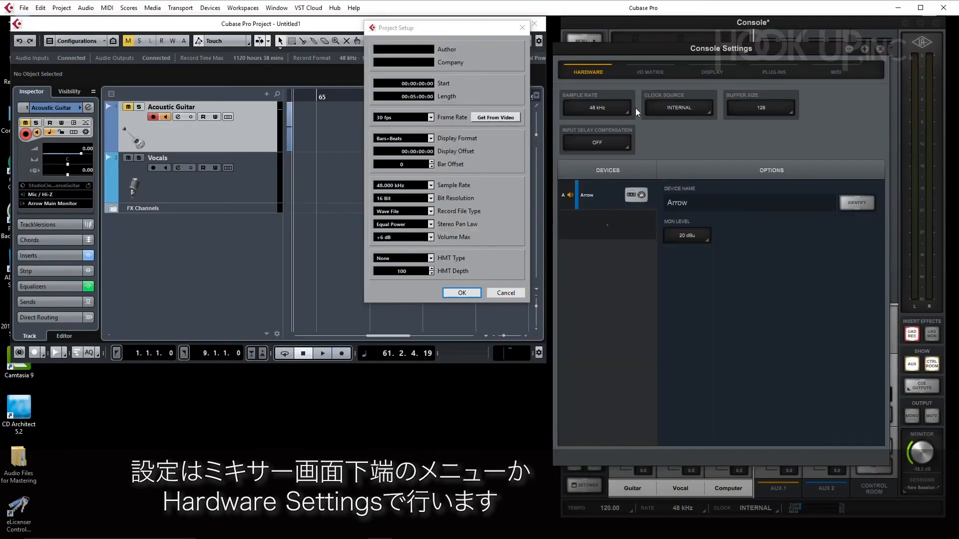
click(624, 108)
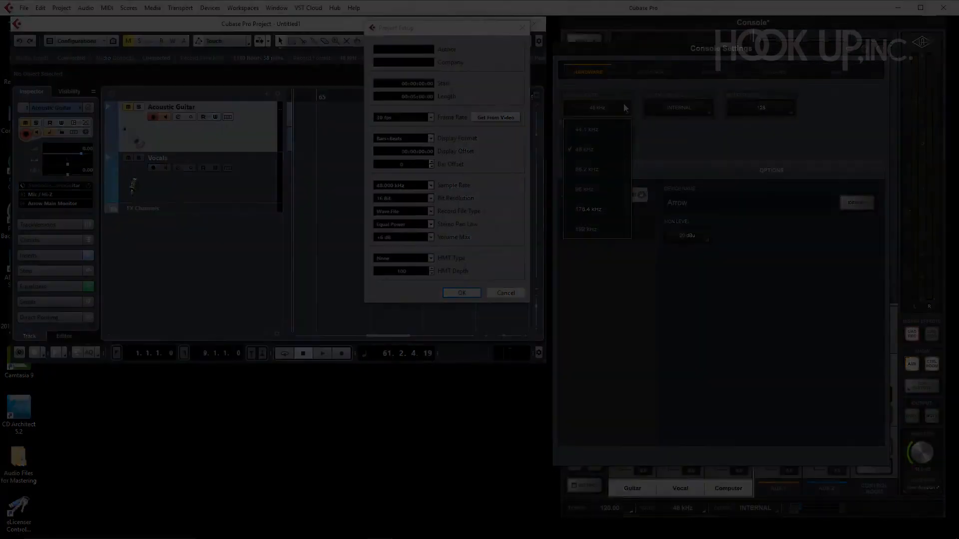